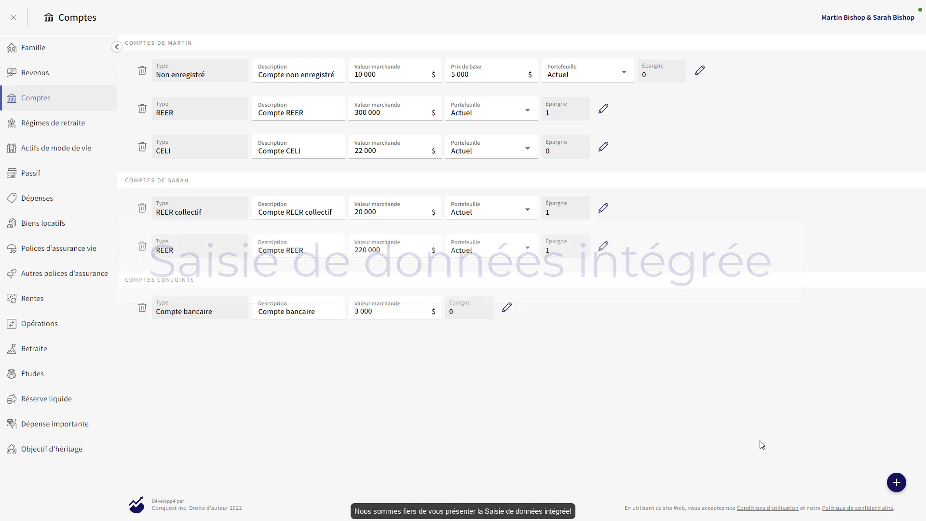
Step: Add a REER collectif account for the client with a market value of 10 000 $
left_click(891, 481)
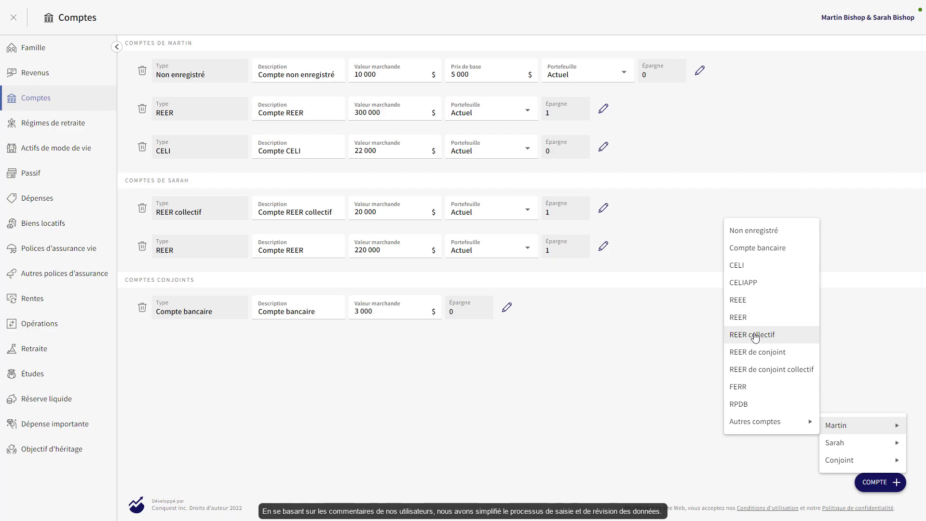
left_click(758, 334)
left_click(370, 185)
type("10 000")
key("Tab")
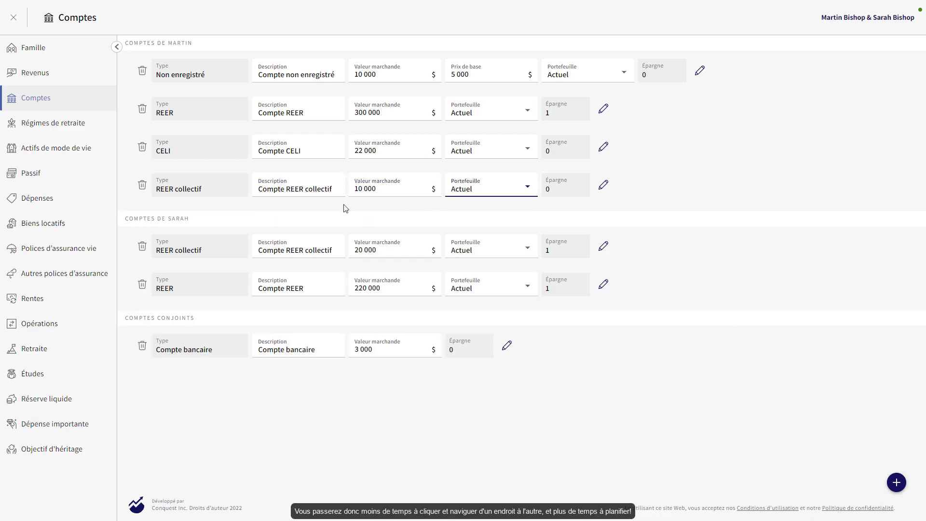
Step: Set the market value of the co-client's REER account to 230 000 $
left_click(394, 290)
type("23")
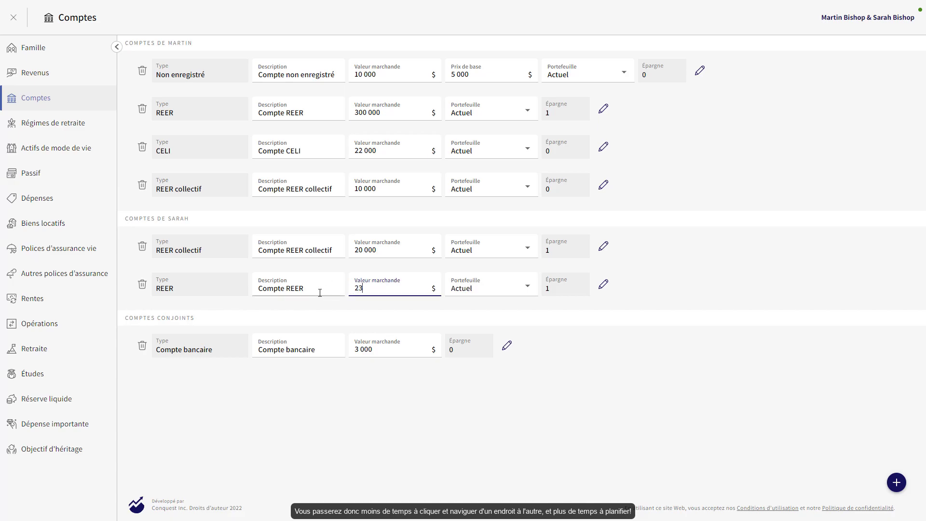
key("Tab")
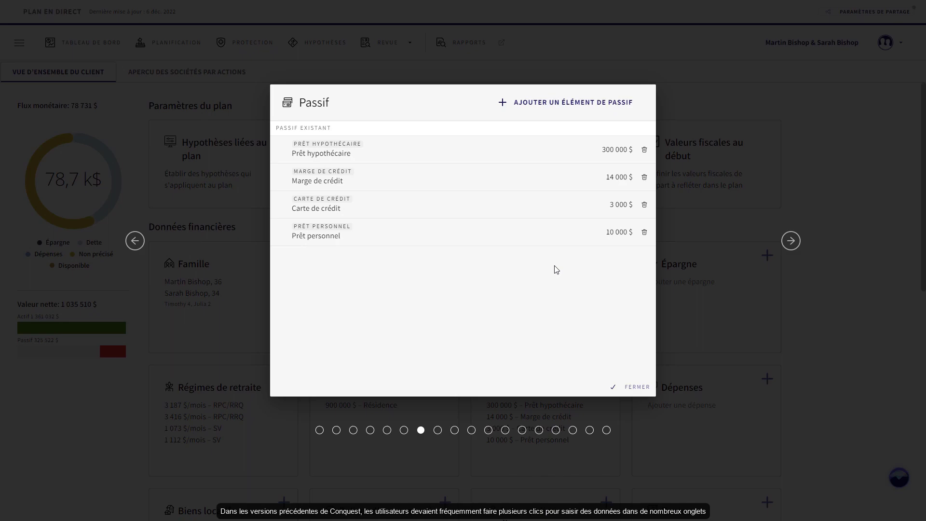
Step: Review the Prêt hypothécaire, Marge de crédit and Carte de crédit details one by one, and open the Passif card from the client overview
left_click(374, 153)
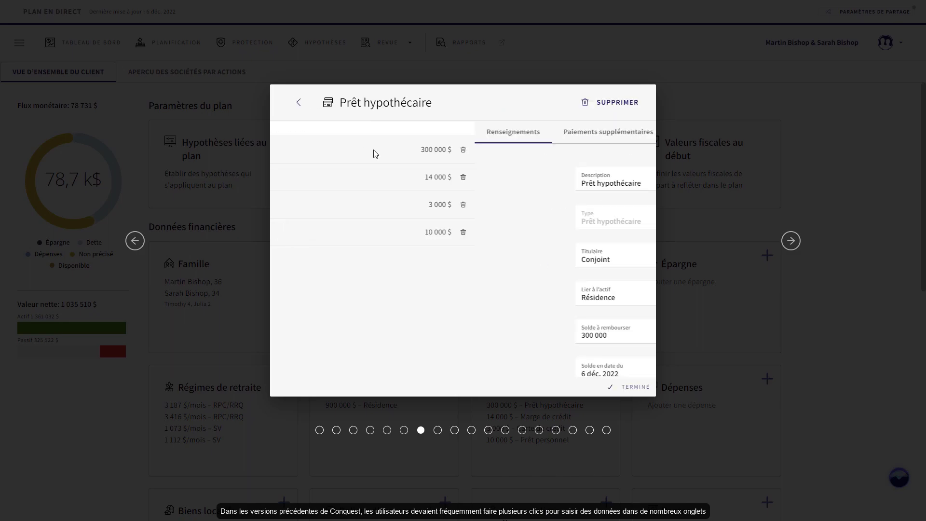
left_click(629, 386)
left_click(355, 179)
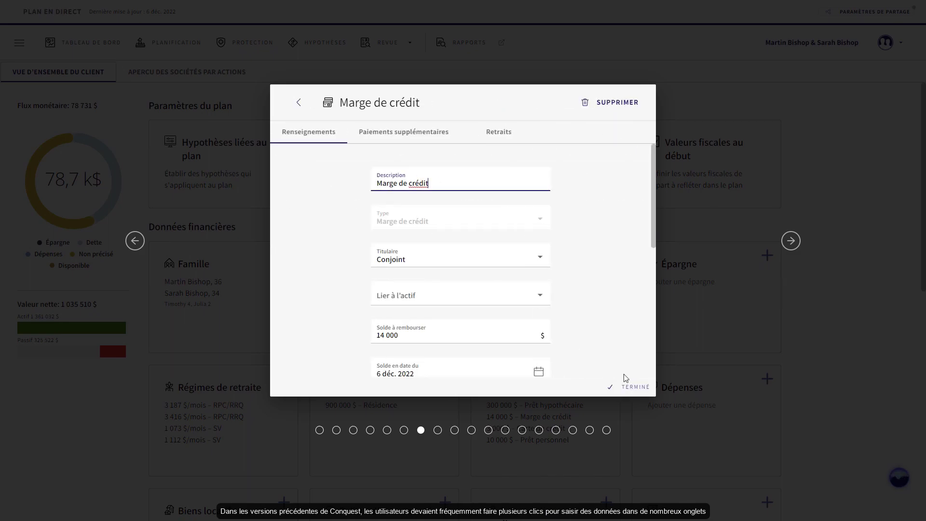
left_click(637, 387)
left_click(352, 202)
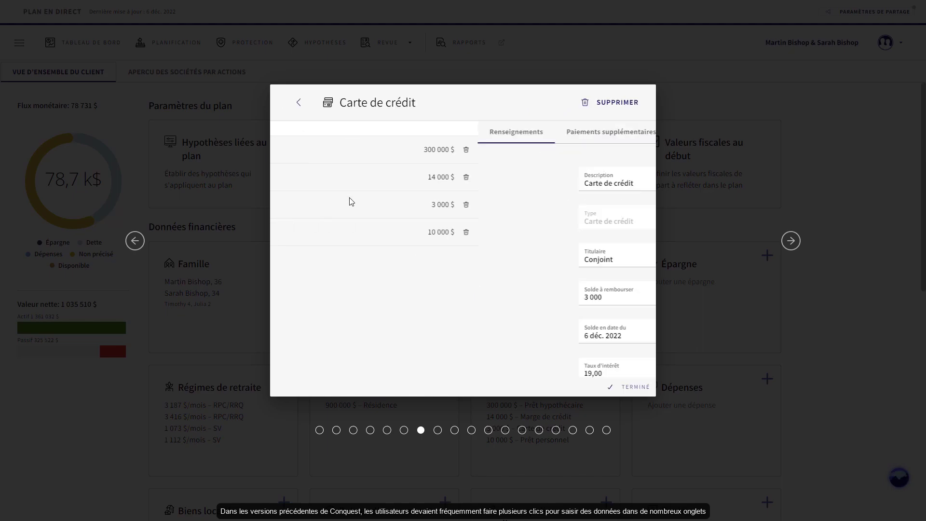
left_click(629, 387)
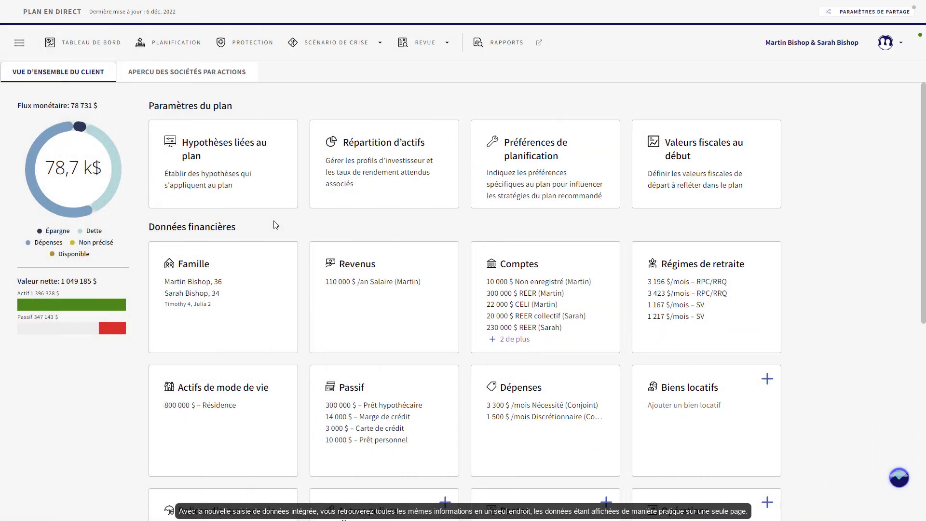
left_click(405, 415)
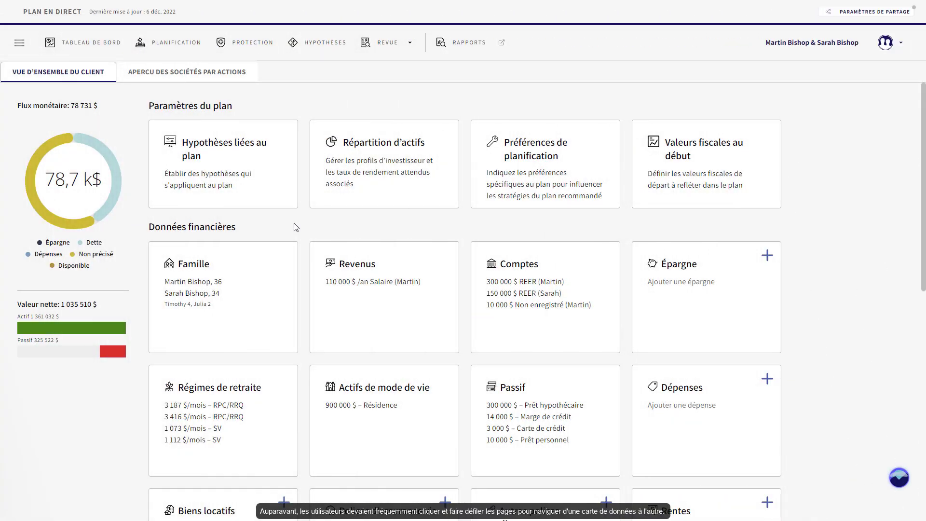
Step: View the Famille, Revenus and Comptes cards in turn from the client overview, and open the Régimes de retraite card
left_click(261, 283)
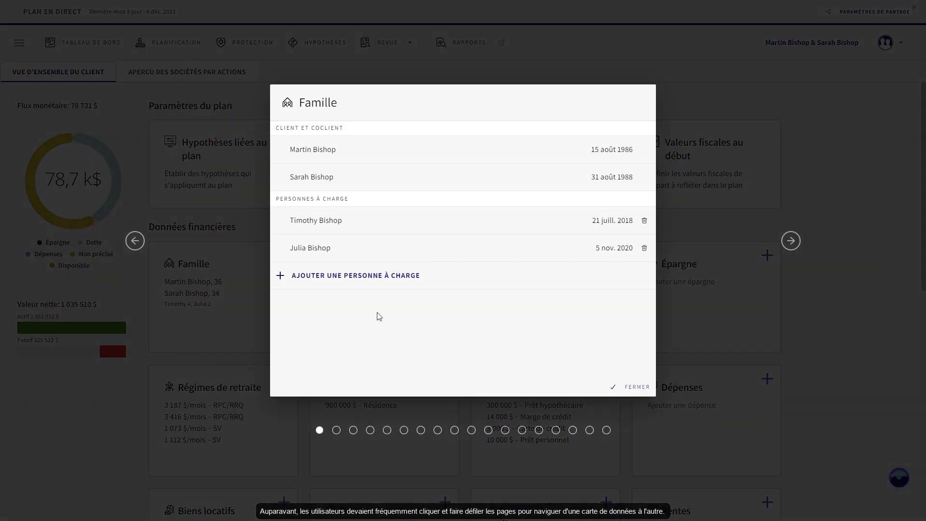
left_click(631, 387)
left_click(432, 308)
left_click(636, 386)
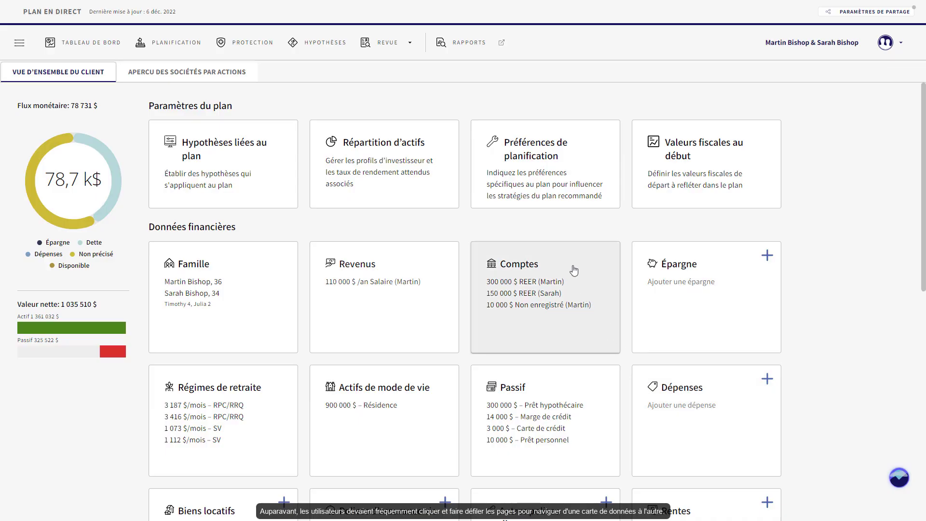
left_click(572, 267)
left_click(635, 386)
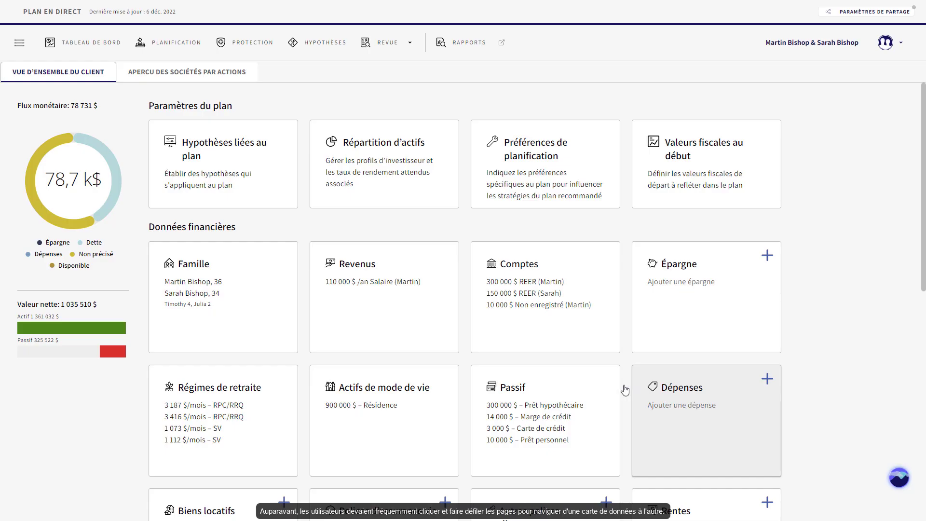
left_click(254, 401)
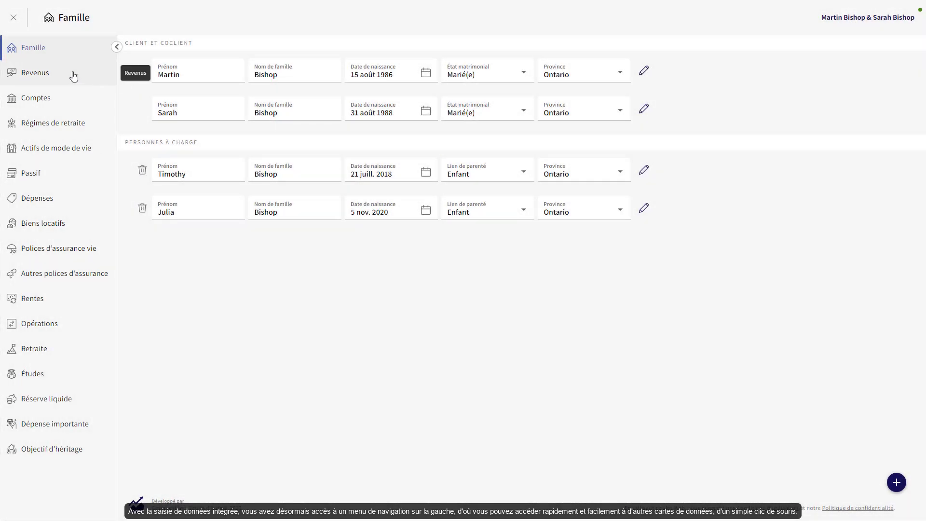
Step: Browse the Revenus, Comptes, Actifs de mode de vie, Passif, Dépenses and Études data pages
left_click(70, 75)
left_click(49, 99)
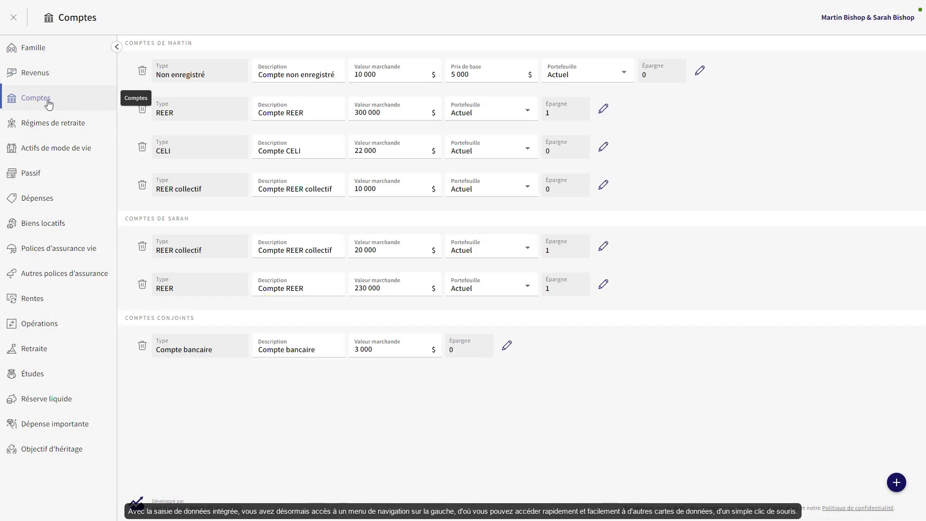
left_click(54, 150)
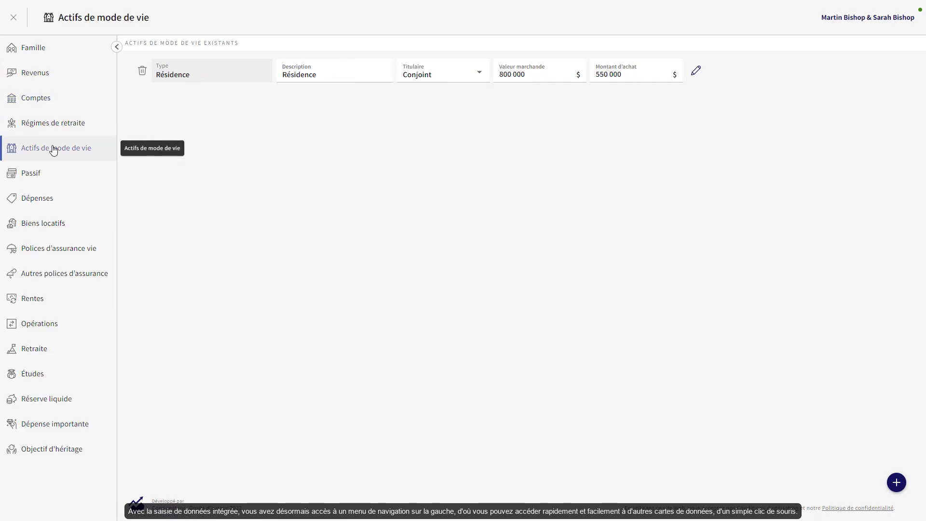
left_click(37, 177)
left_click(38, 203)
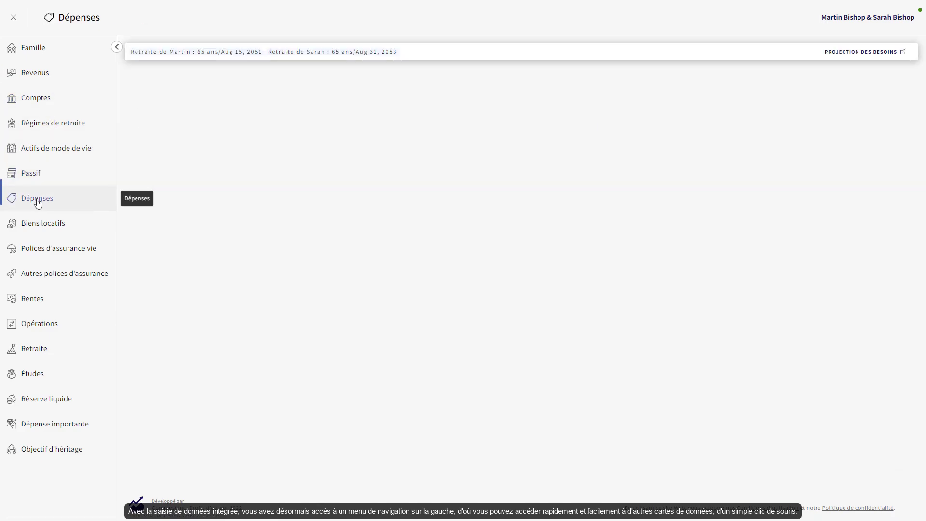
left_click(27, 380)
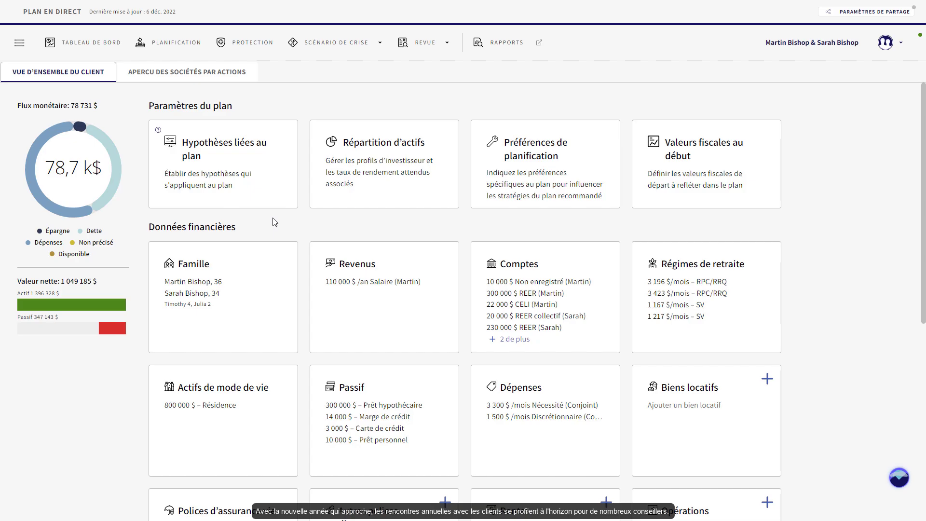
Step: Add a dependent to the Famille card, entering the child's first name and date of birth
left_click(218, 341)
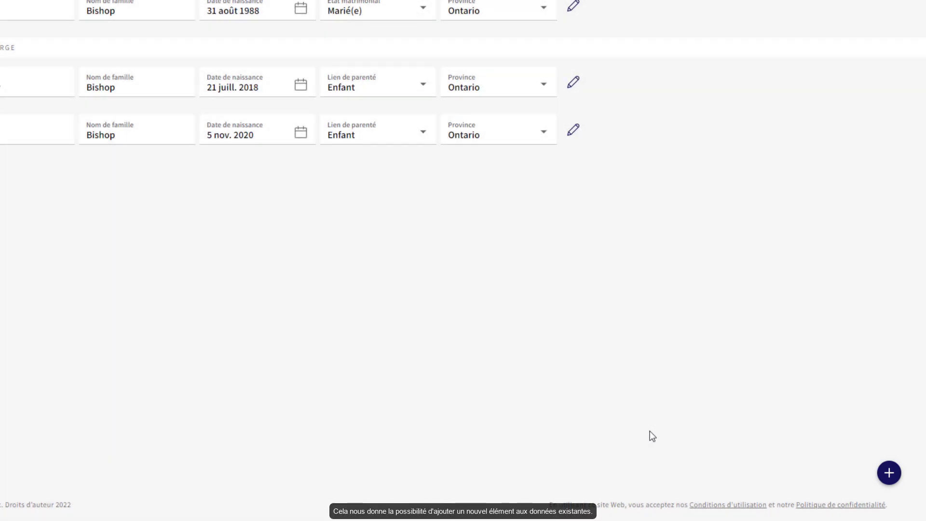
left_click(890, 473)
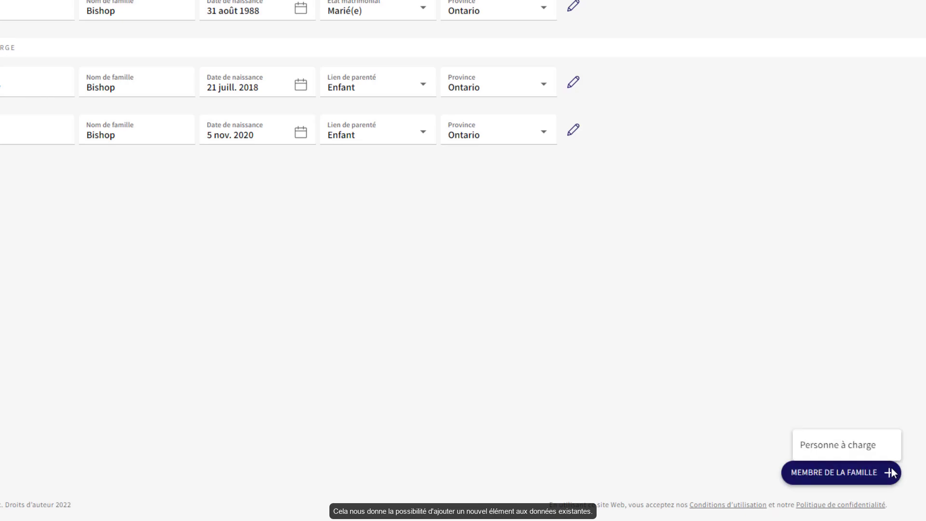
left_click(844, 446)
type("Vernon")
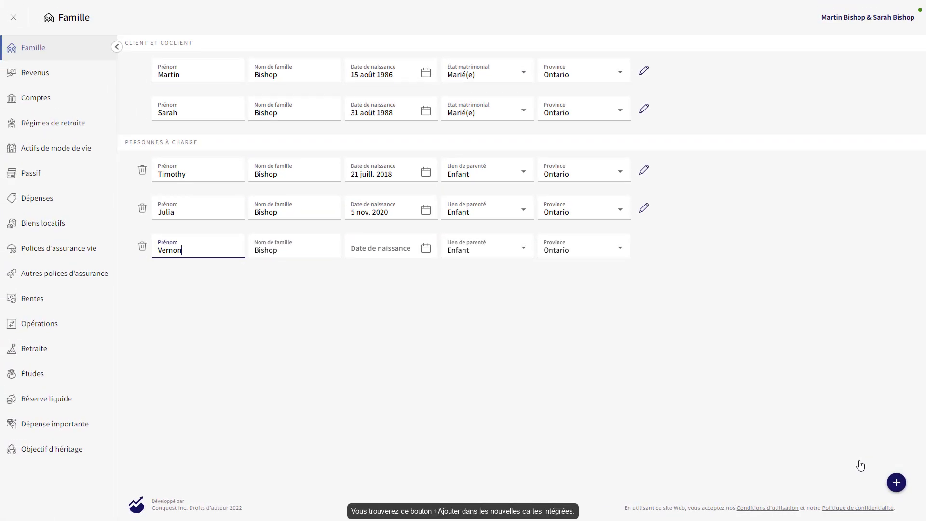
key("Tab")
key("Tab")
type("12jan")
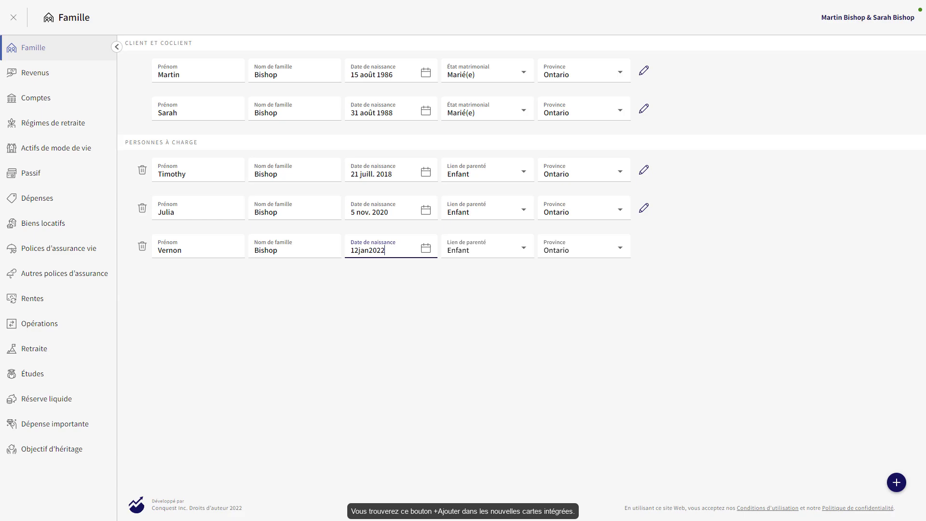
key("Return")
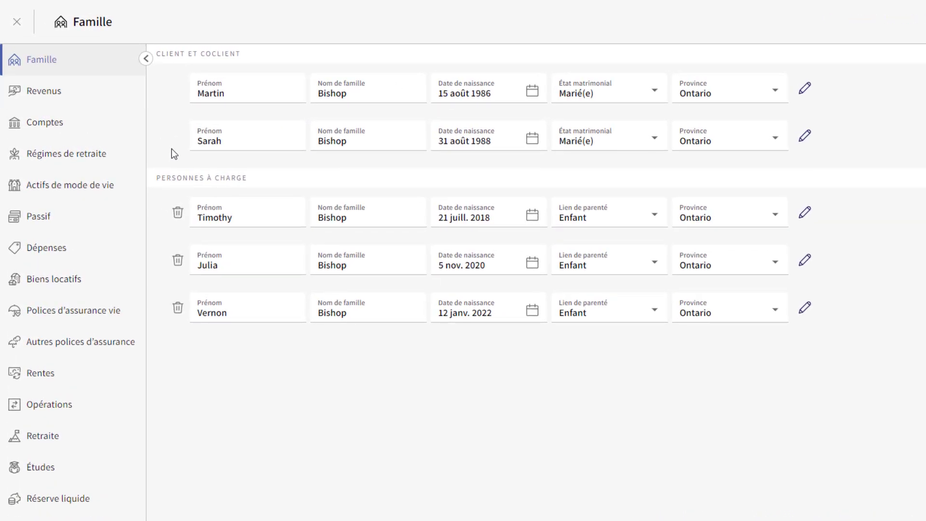
Step: Add a Salaire income for the co-client in Revenus with an annual income of 70 000 $
left_click(94, 91)
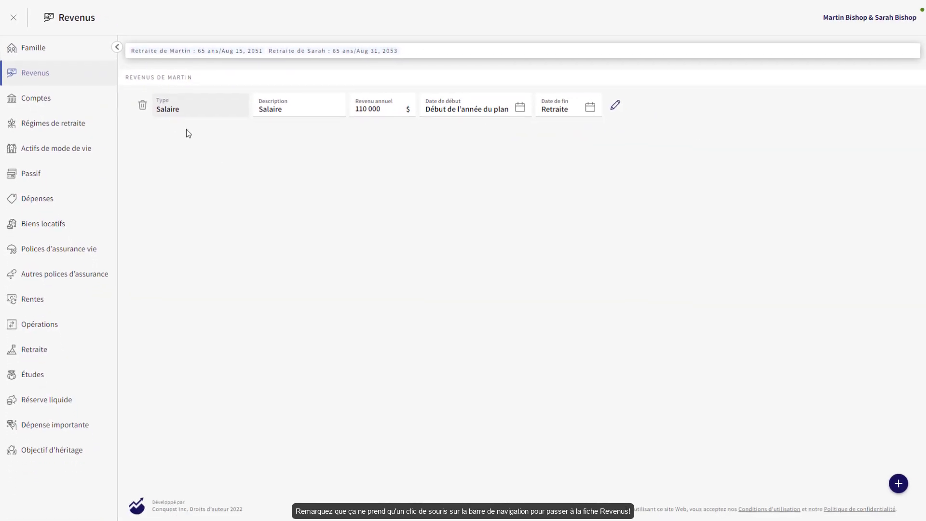
mouse_move(896, 482)
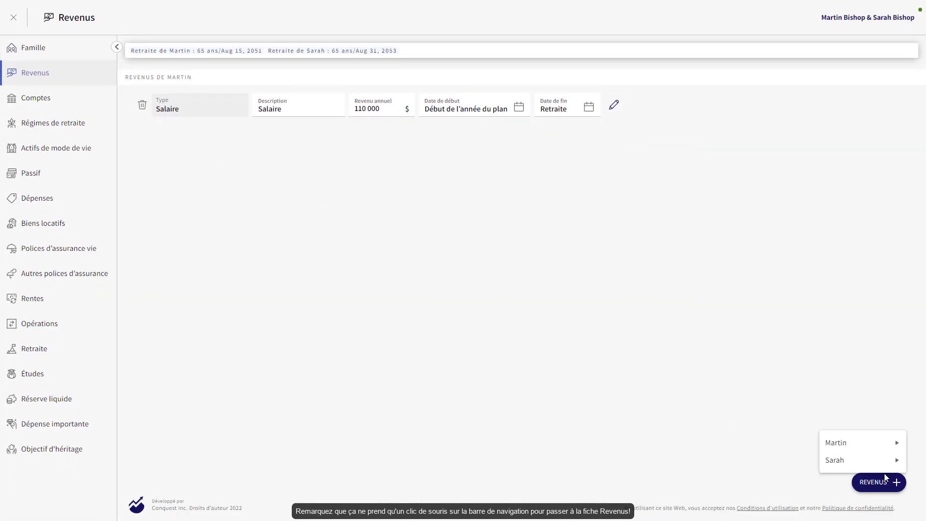
mouse_move(855, 462)
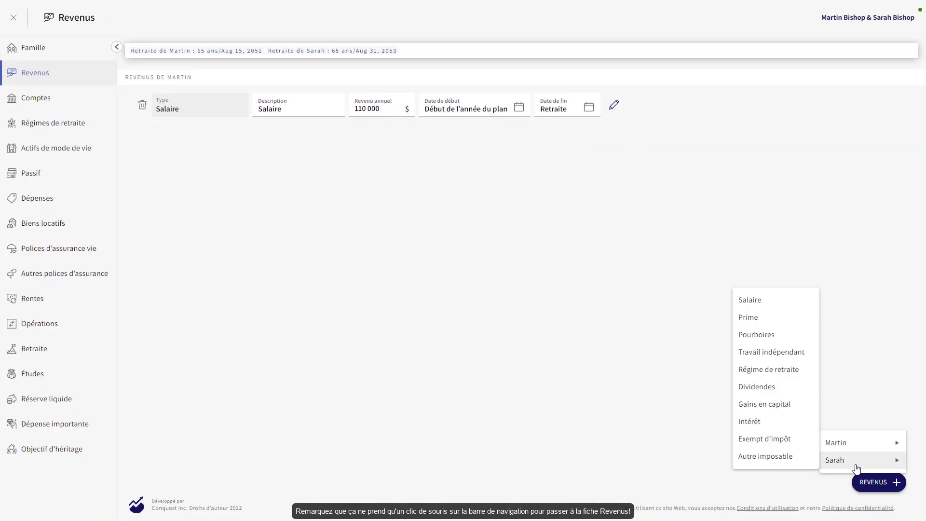
left_click(751, 303)
left_click(372, 168)
type("70000")
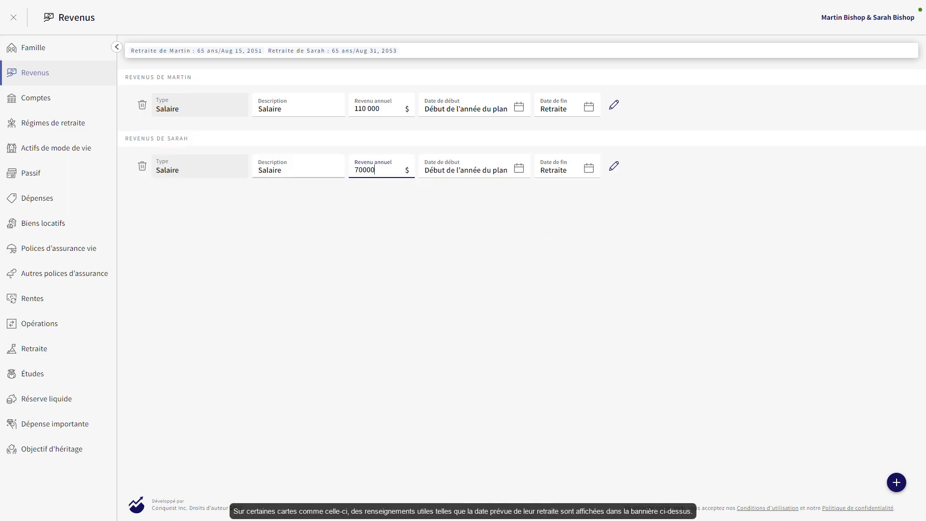
key("Tab")
key("Tab")
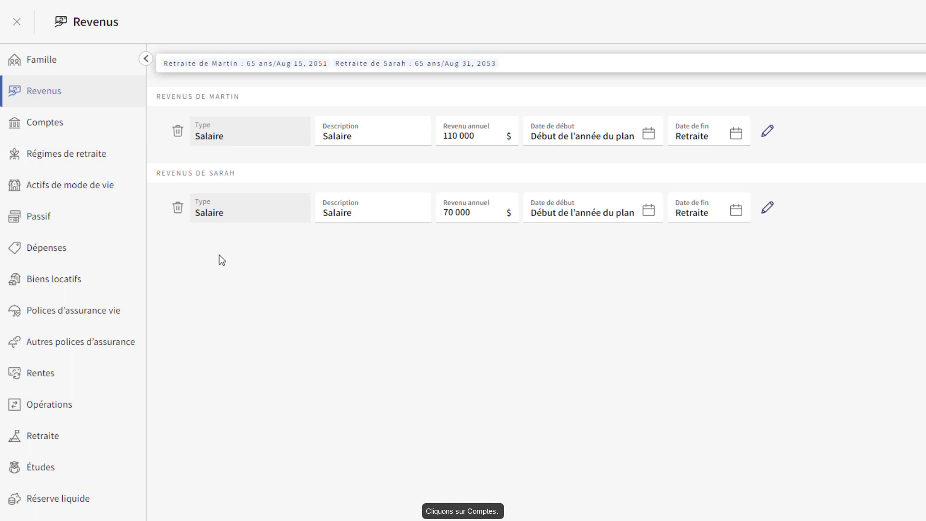
Step: Add a CELI account for the co-client in Comptes with a market value of 5 000 $
left_click(79, 126)
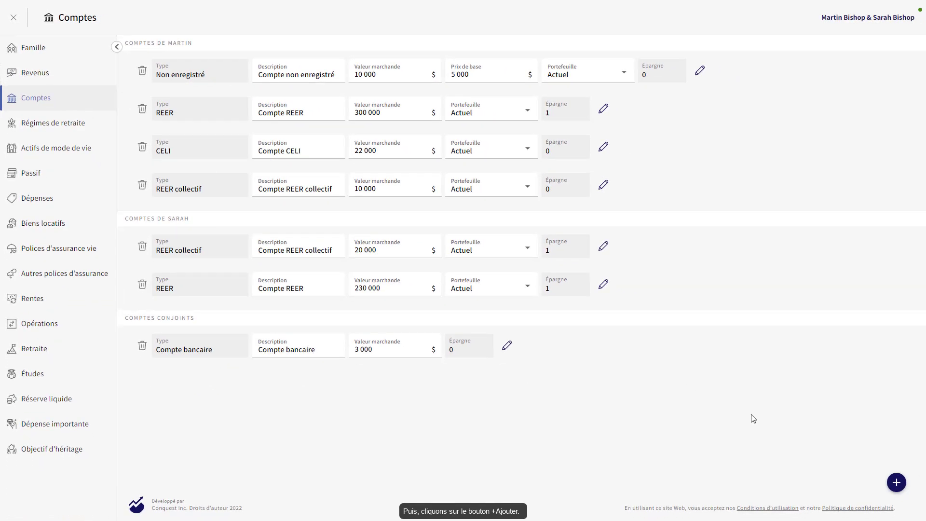
left_click(897, 483)
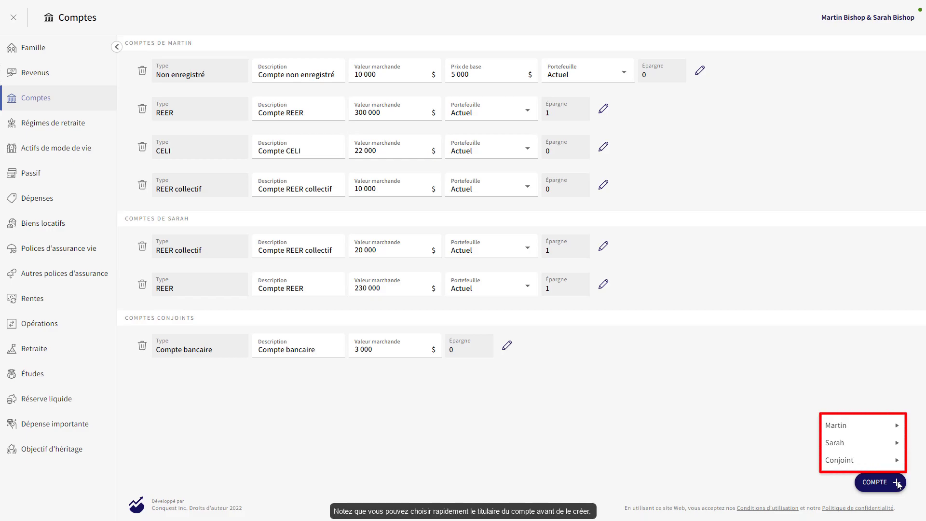
mouse_move(864, 444)
left_click(758, 282)
key("Tab")
type("5000")
key("Tab")
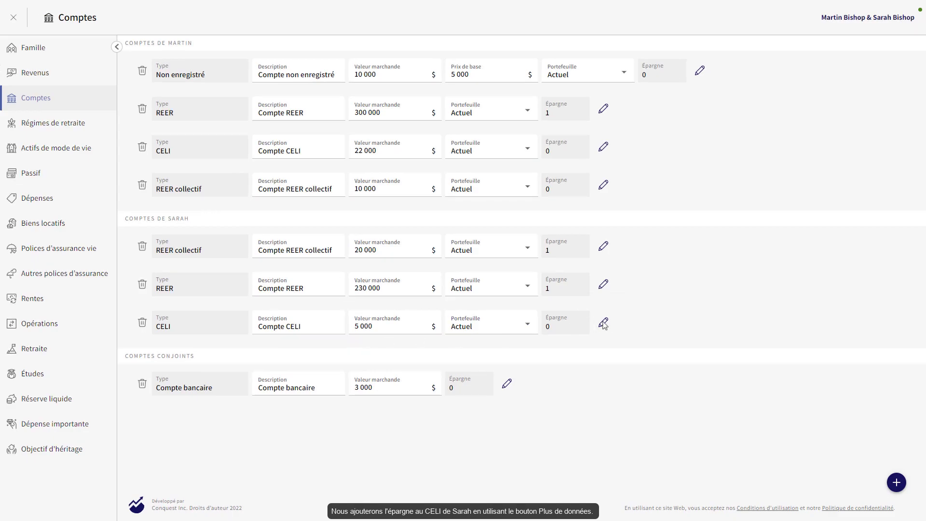
Step: Add a Périodique ou unique savings entry of 200 $ to the co-client's CELI account
left_click(603, 323)
left_click(225, 130)
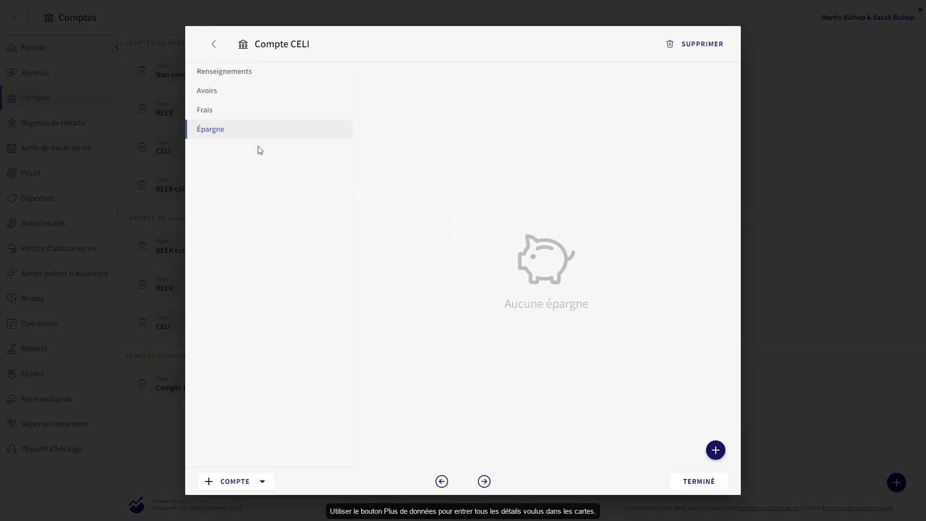
left_click(716, 450)
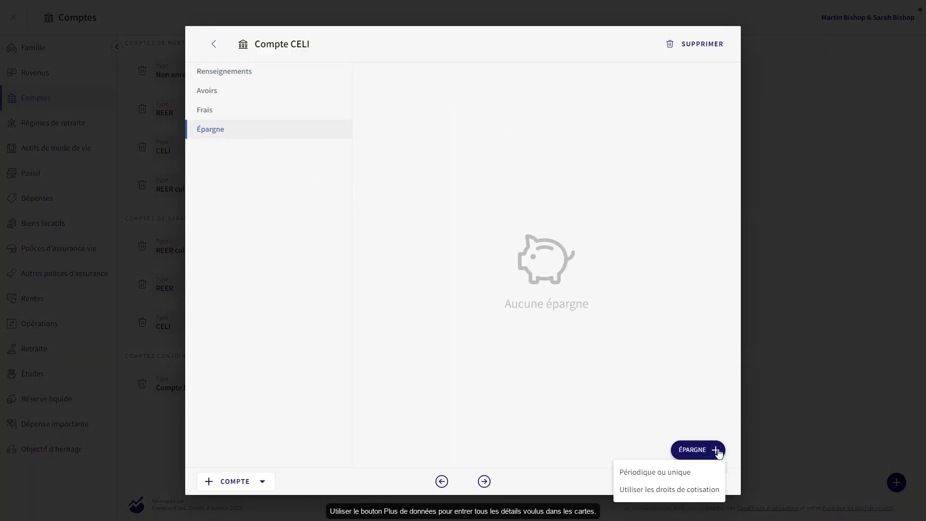
left_click(692, 474)
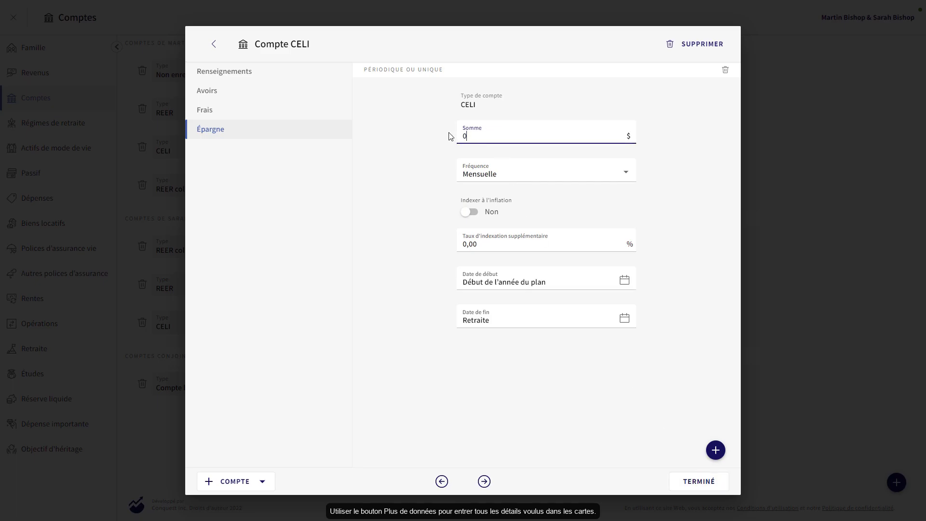
type("200")
key("Tab")
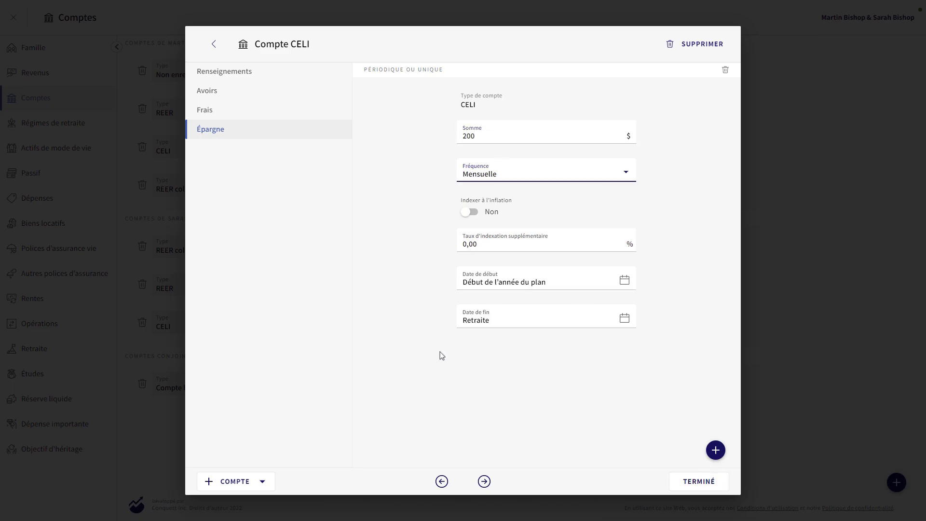
Step: Browse from the co-client's CELI account through the REER and REER collectif details and back, then close the detail view
left_click(441, 481)
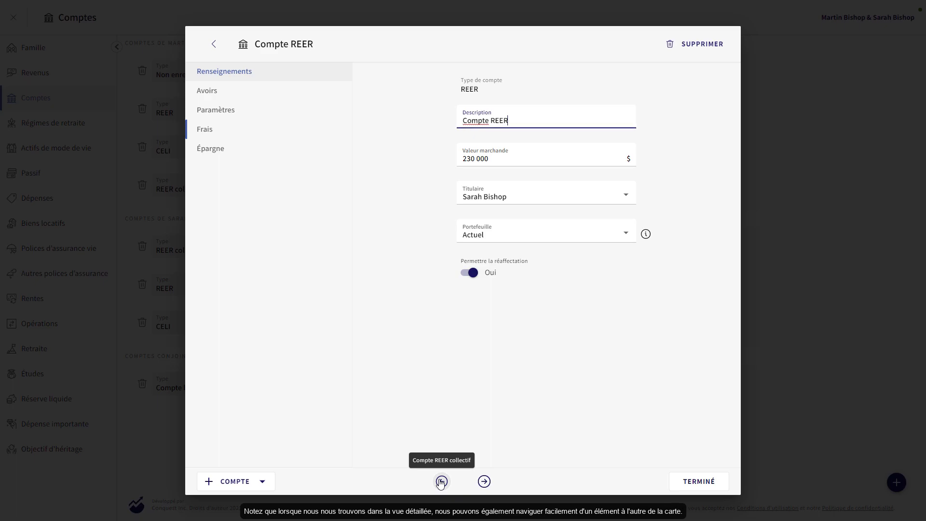
left_click(441, 481)
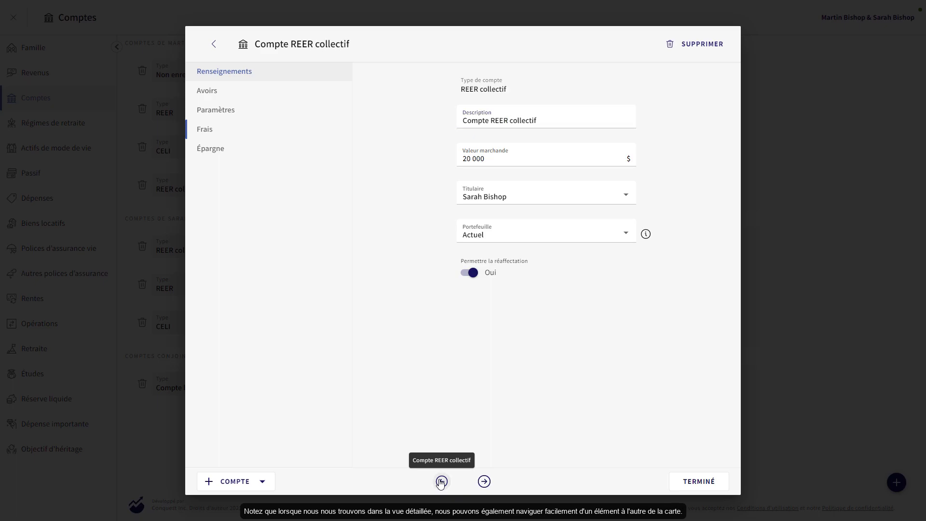
left_click(484, 481)
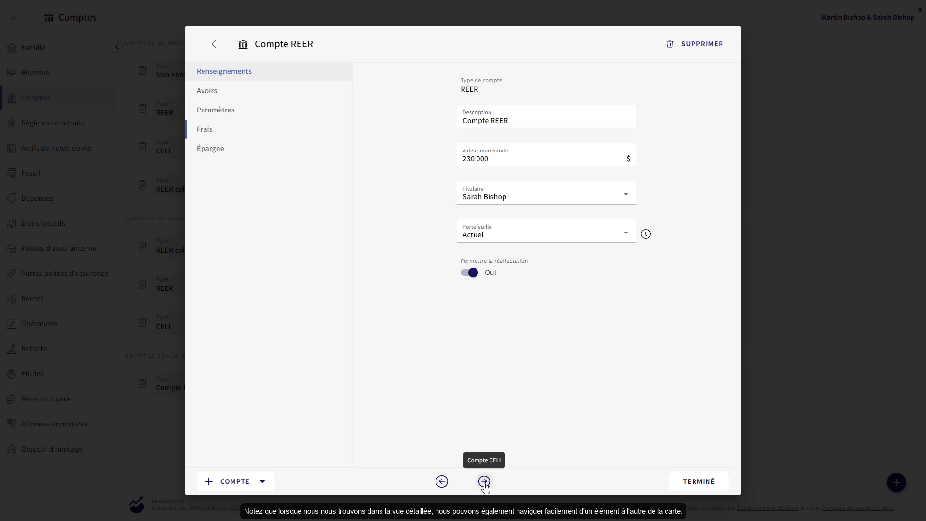
left_click(485, 485)
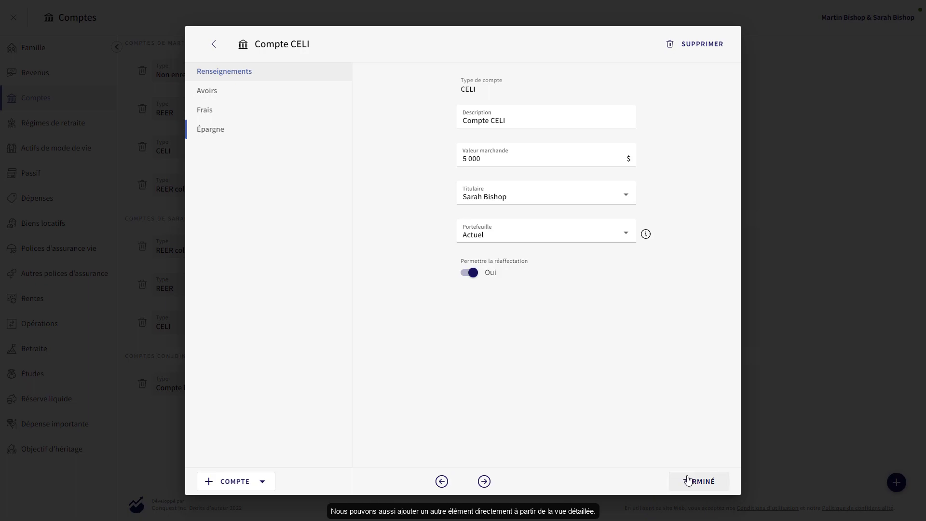
left_click(690, 481)
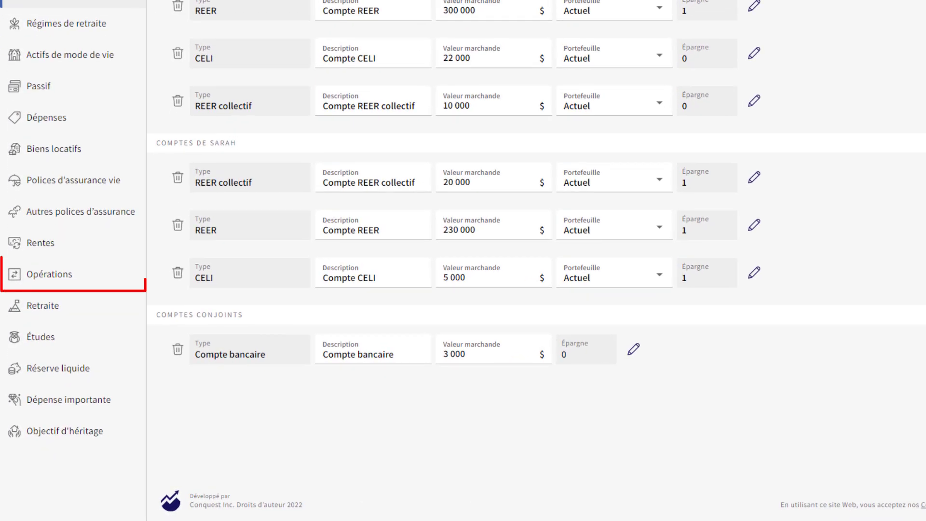
Step: Add a Rachat of 5 000 $ to the client's non-registered account in Opérations
left_click(79, 271)
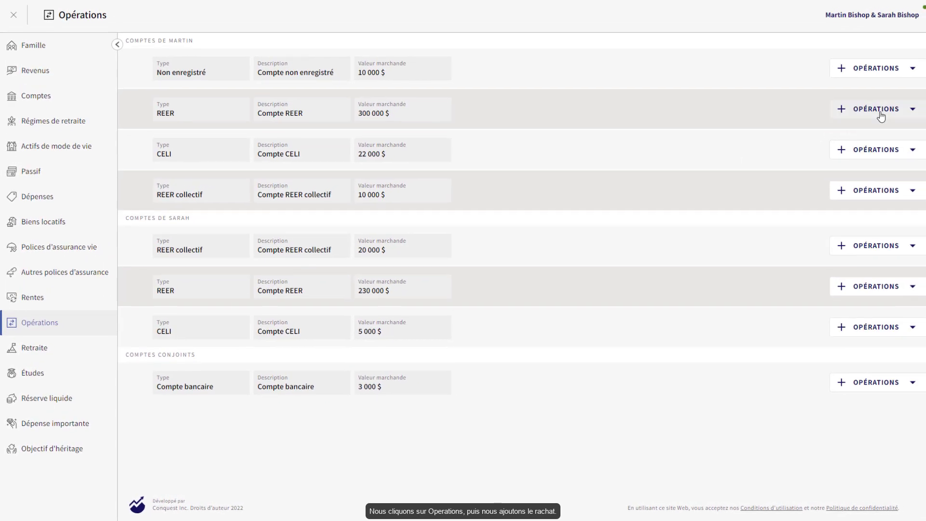
left_click(876, 68)
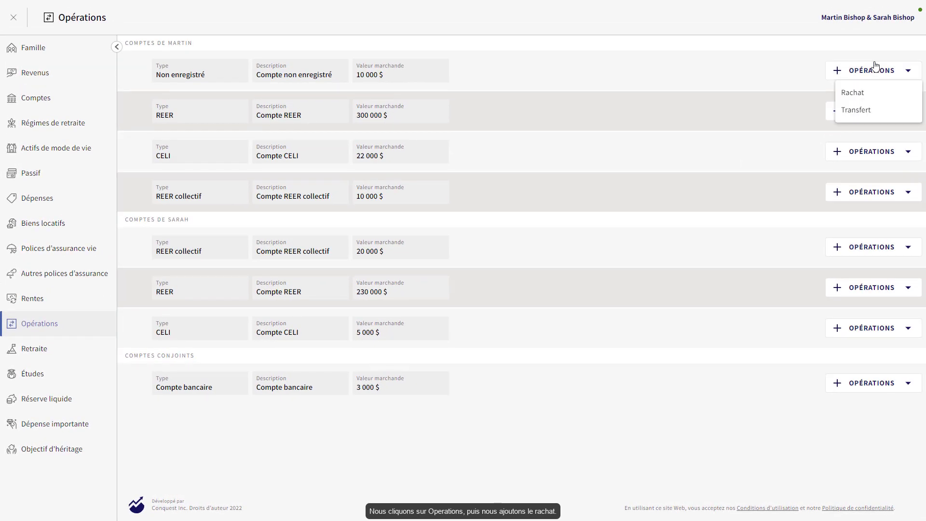
left_click(862, 93)
left_click(447, 127)
type("5000")
key("Tab")
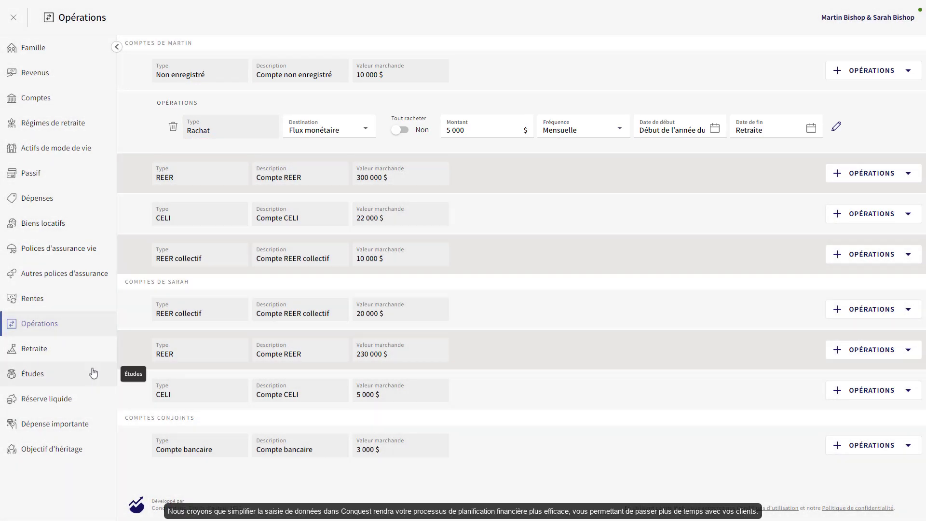
Step: Add an education expense in Études for the newly added dependent and fill in its cost per year
left_click(61, 374)
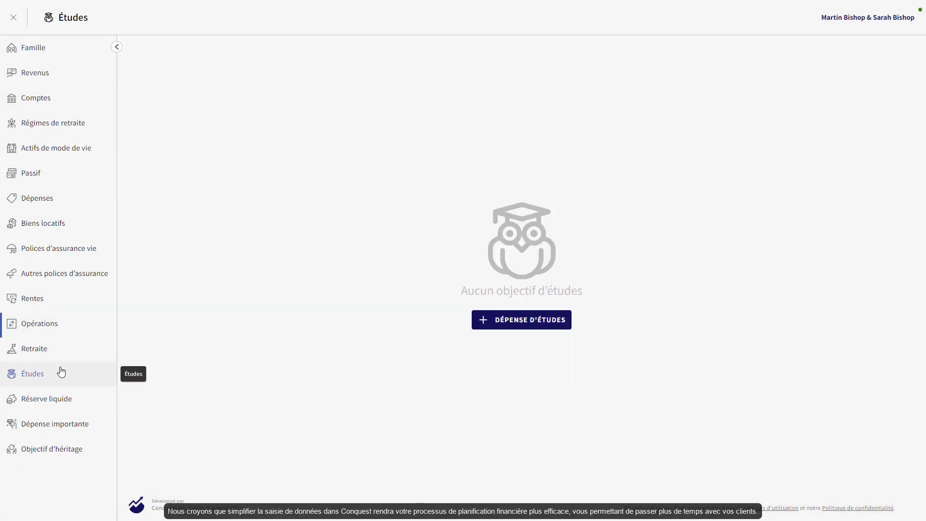
left_click(898, 483)
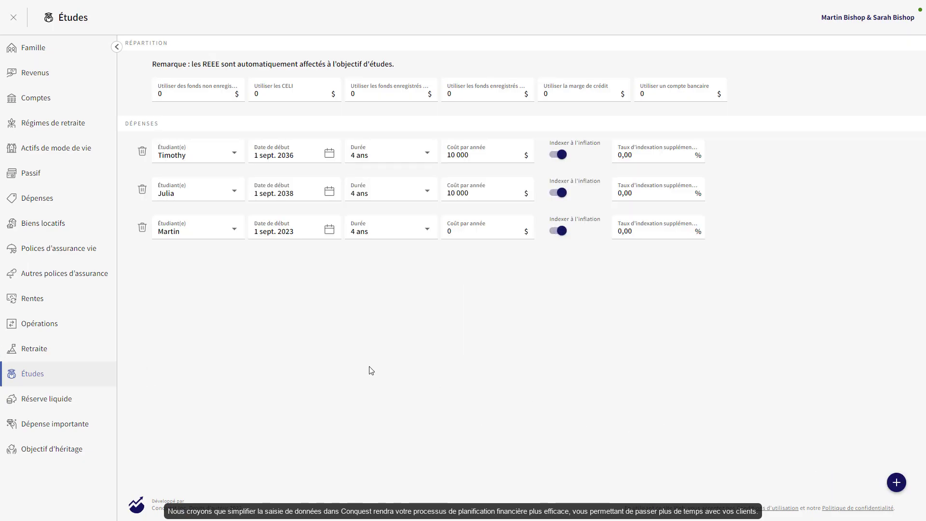
left_click(236, 242)
left_click(194, 327)
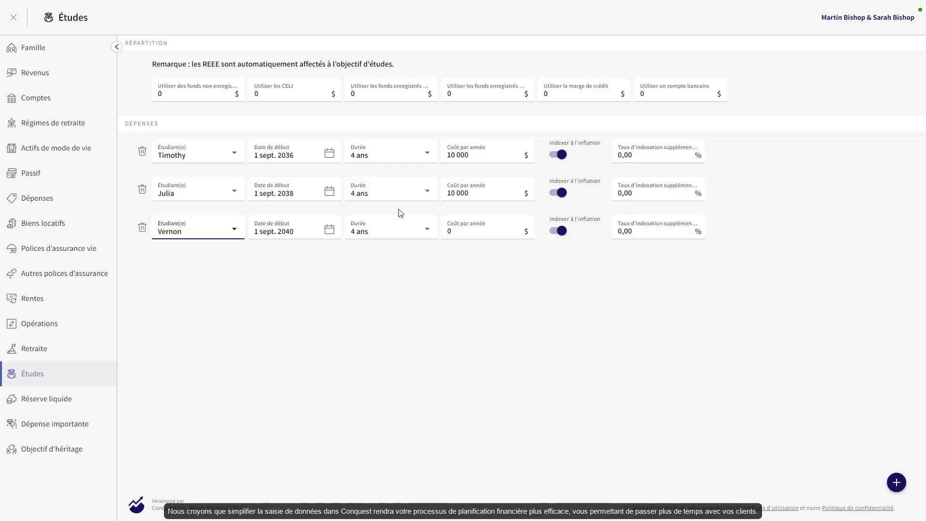
left_click(476, 229)
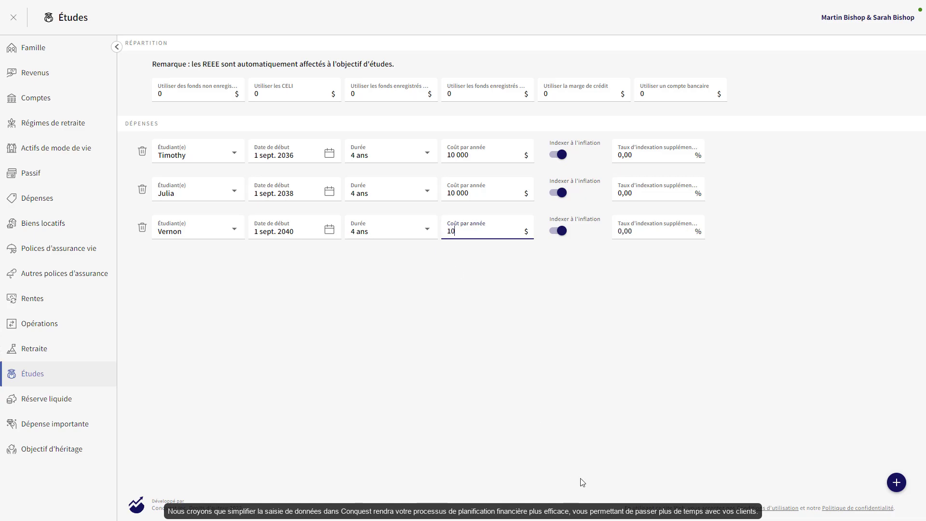